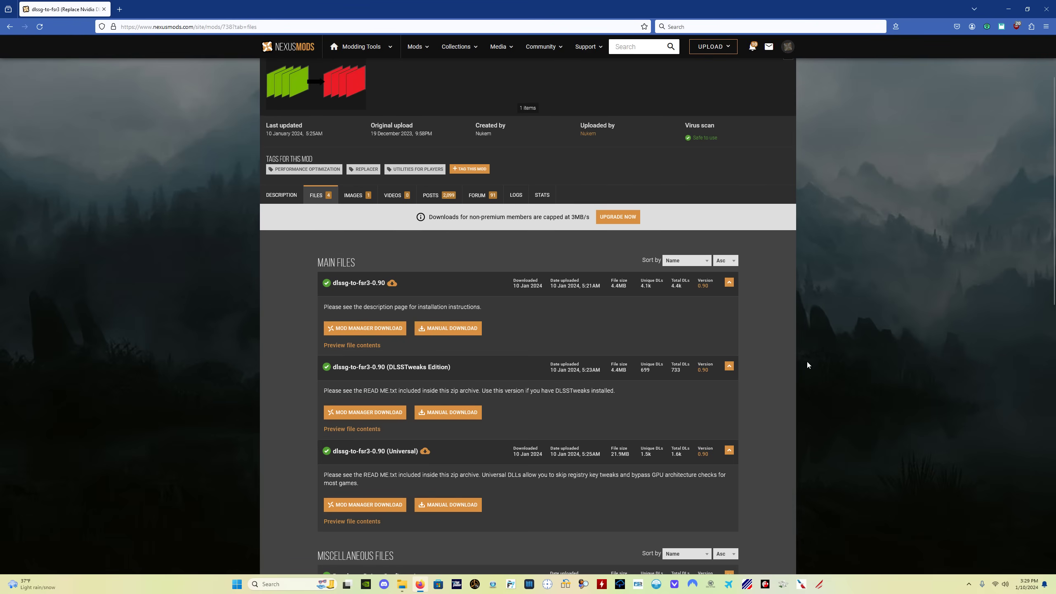
Review the mod's main files on the download page, then the archived versions in the FrameGen folder's Old subfolder in File Explorer.
scroll(806, 360, down, 1)
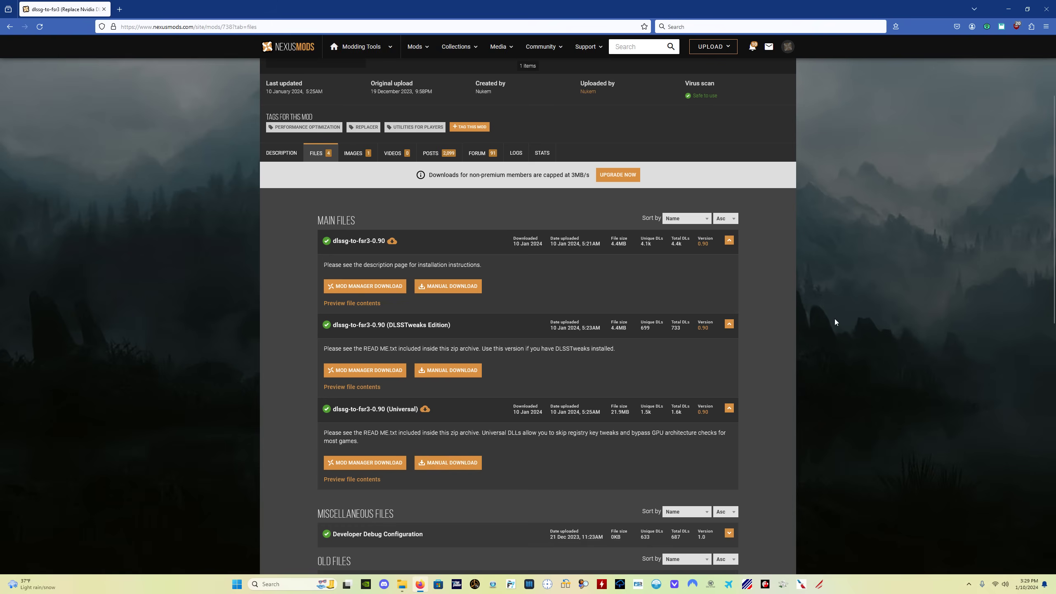
key(alt+Tab)
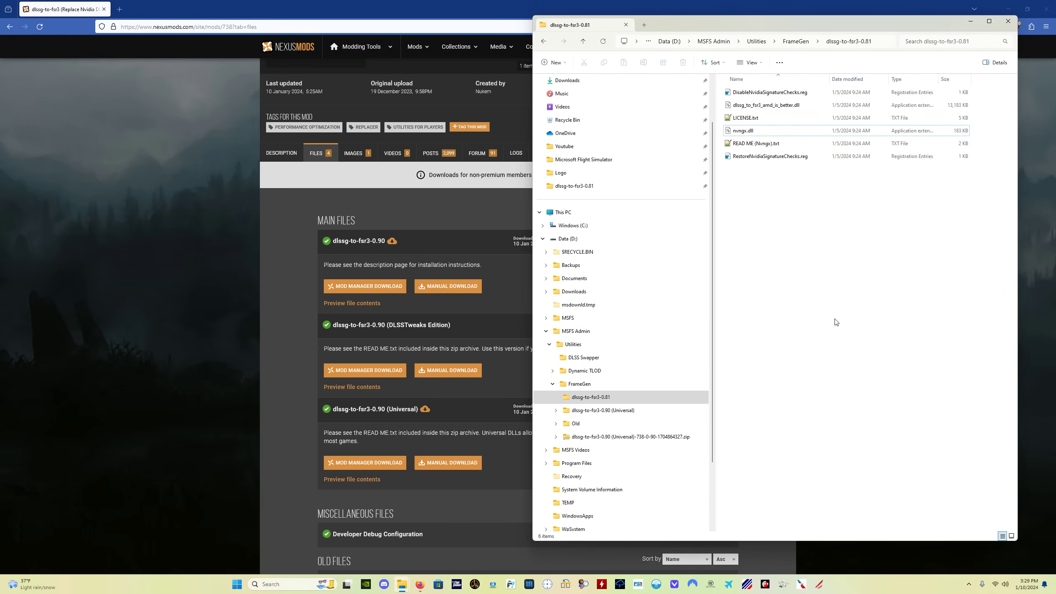
click(616, 389)
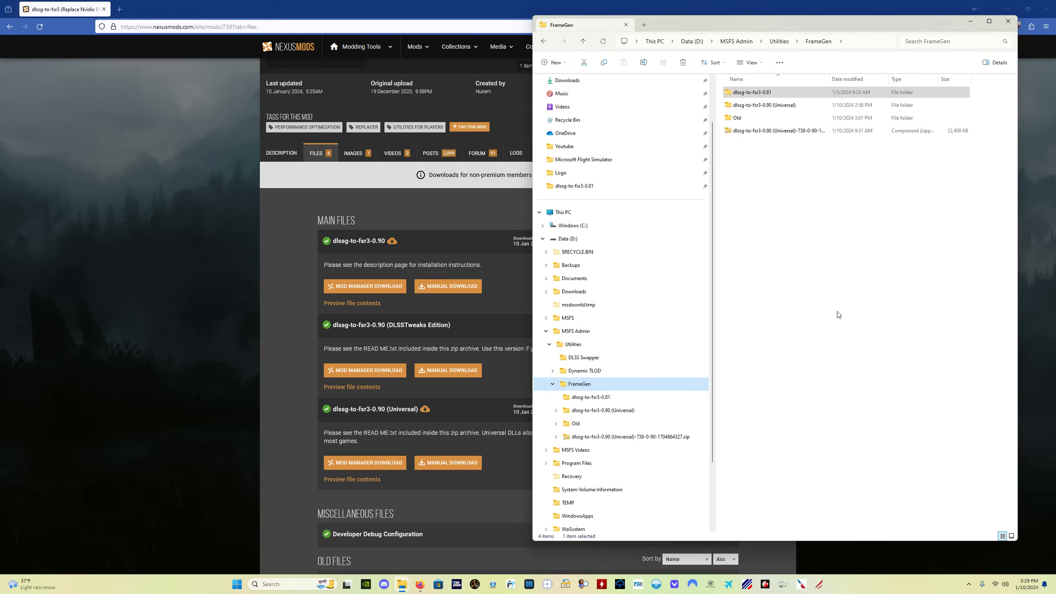
click(756, 121)
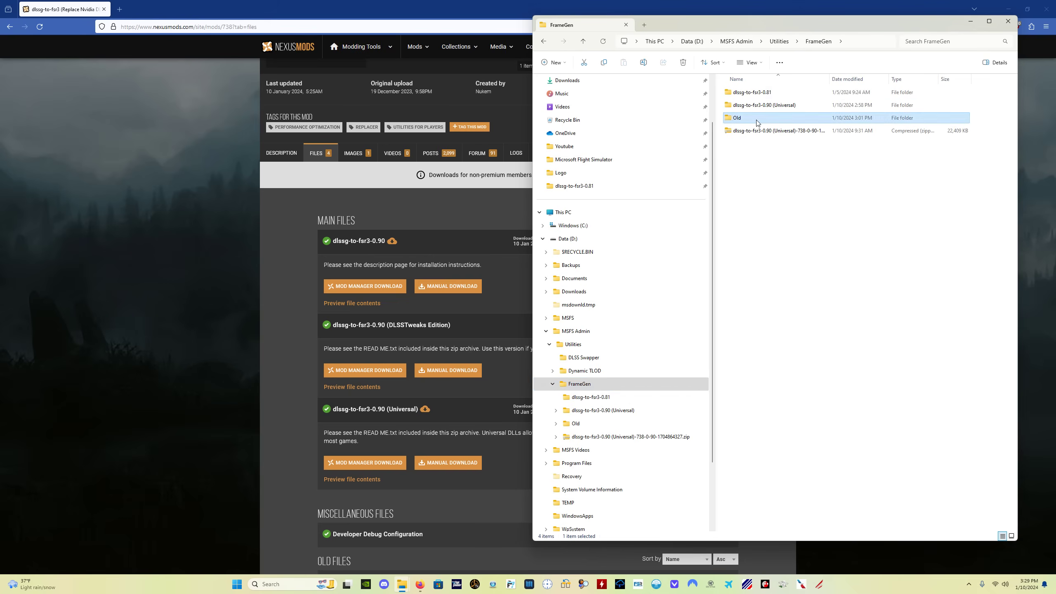
double_click(756, 118)
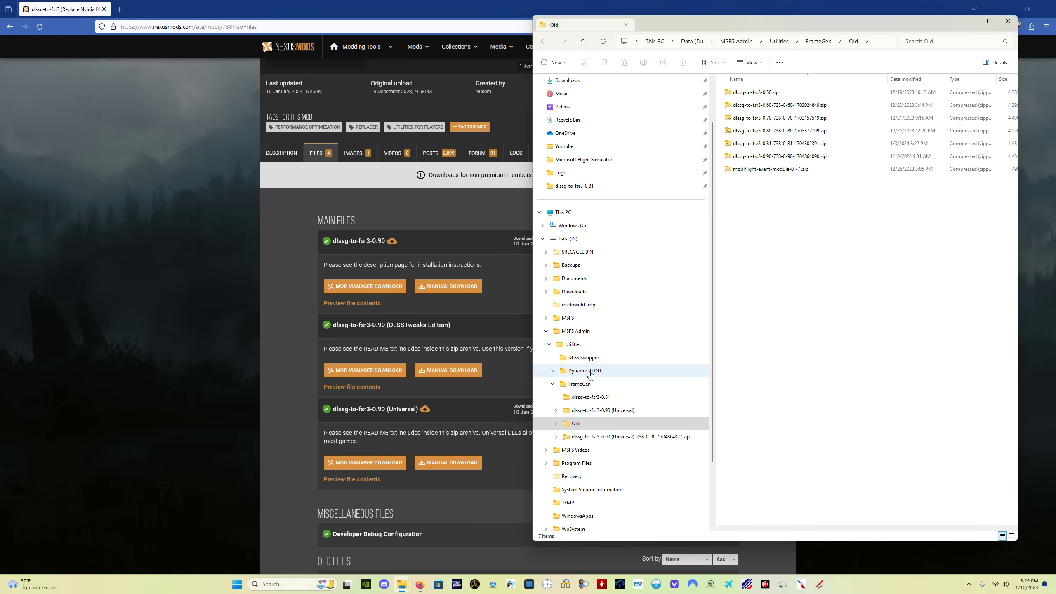
Merge RestoreNvidiaSignatureChecks.reg from the dlssg-to-fsr3-0.81 folder into the Windows registry.
click(602, 397)
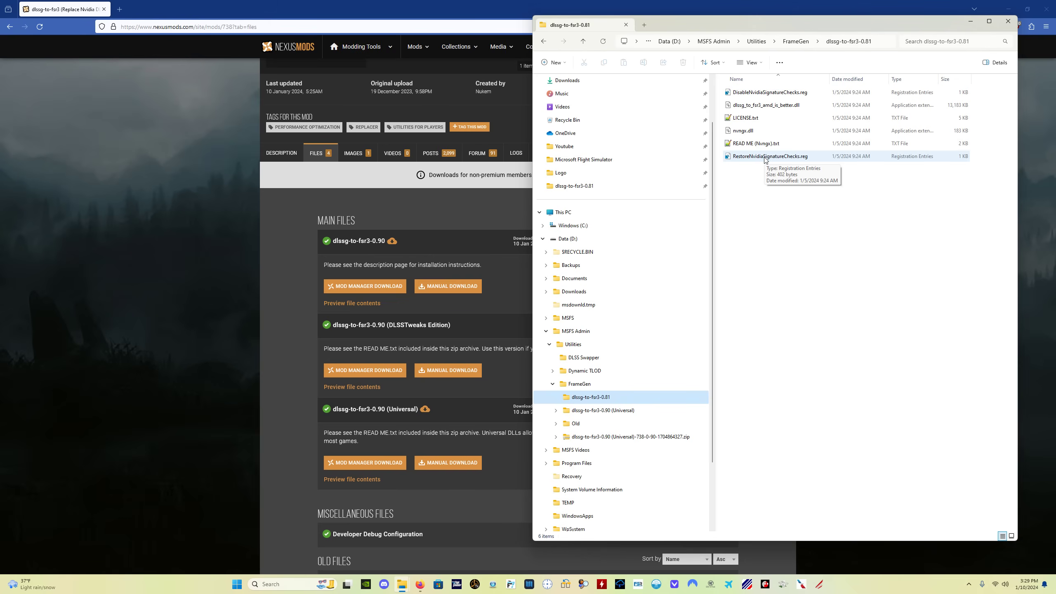
right_click(764, 161)
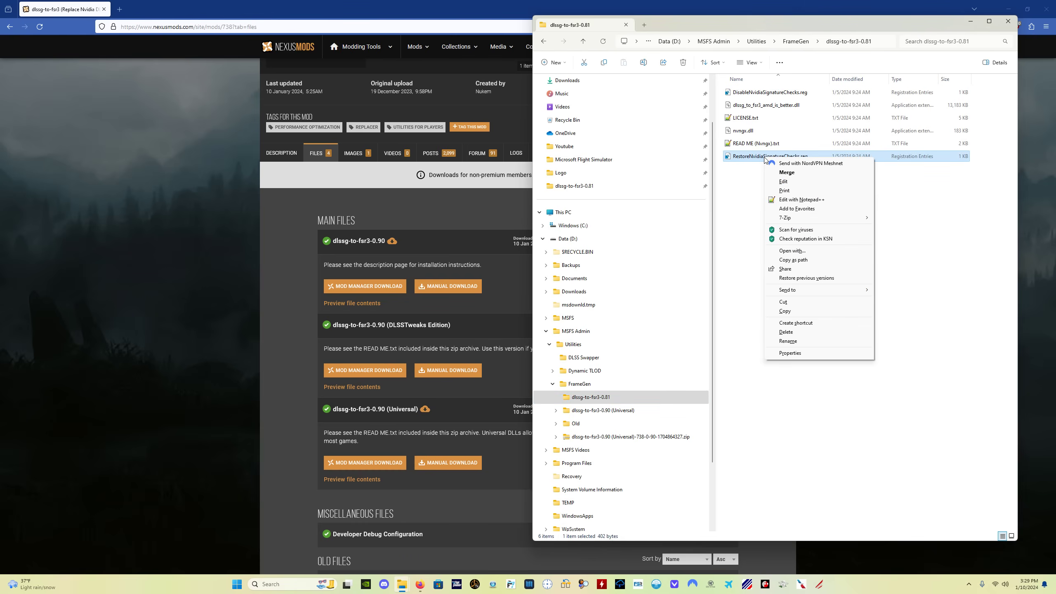
click(795, 174)
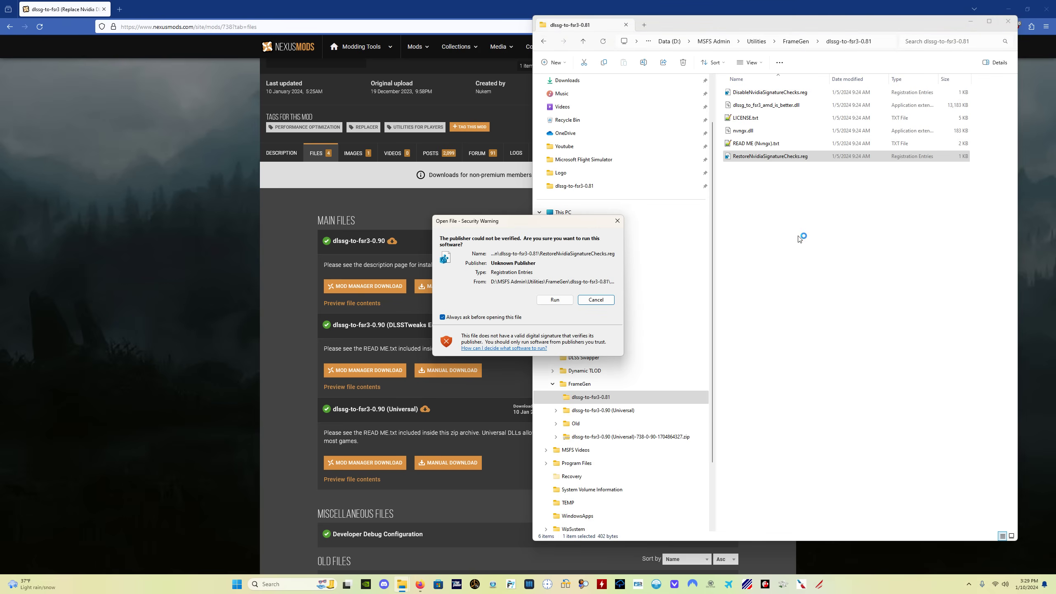
click(556, 301)
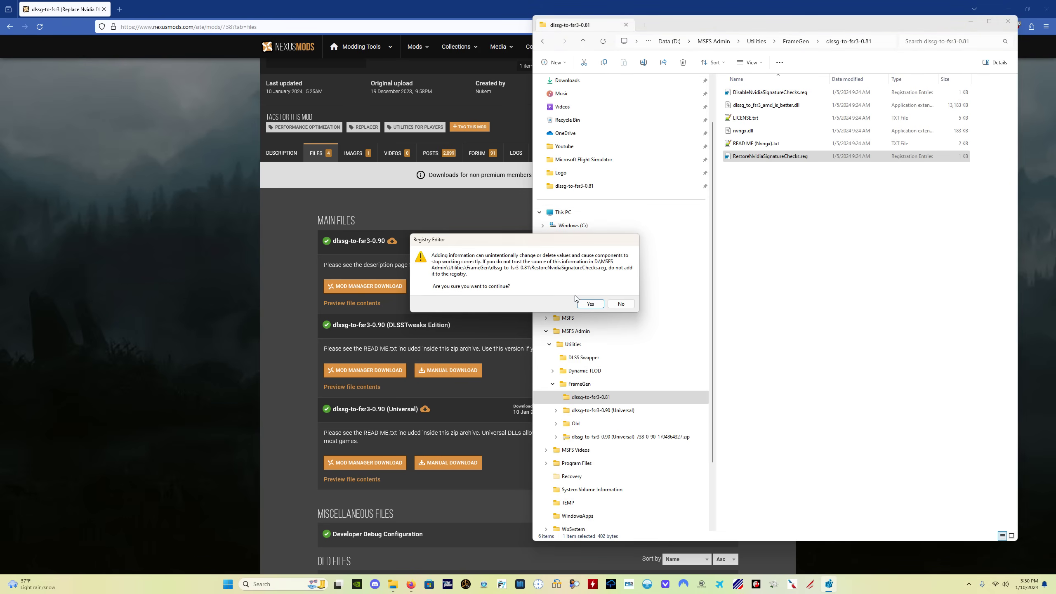
click(588, 303)
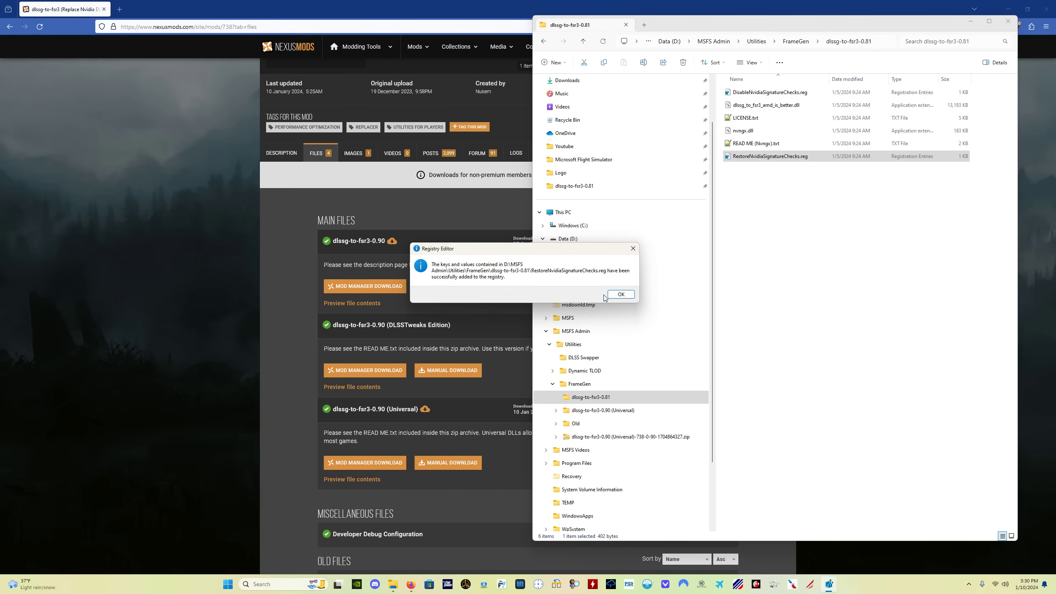
click(620, 294)
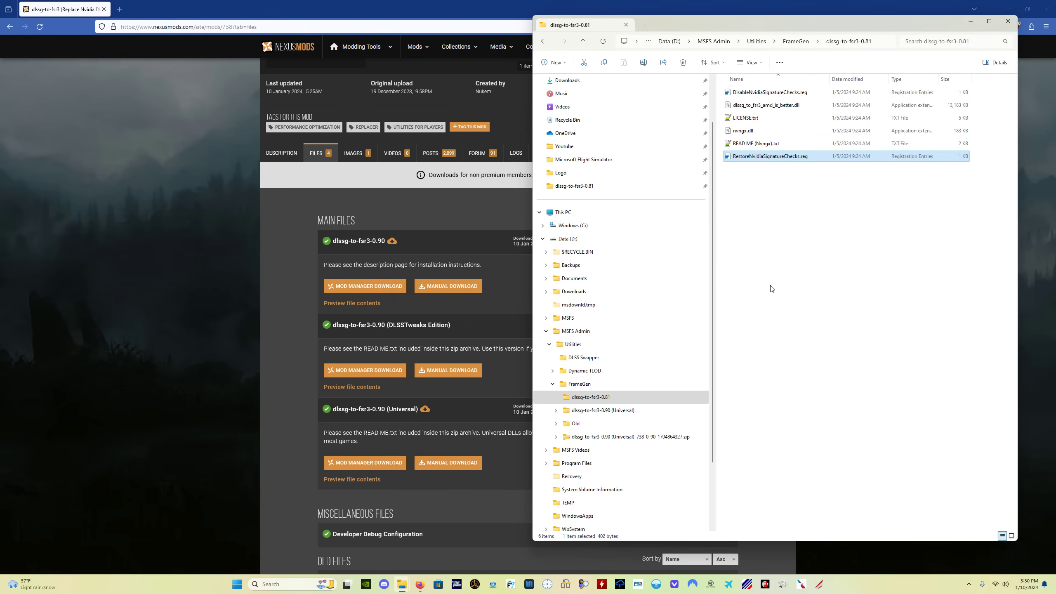
Delete the old dlssg_to_fsr3_amd_is_better.dll and nvngx.dll from the Microsoft Flight Simulator_1 Content folder.
key(alt+Tab)
key(alt+Tab)
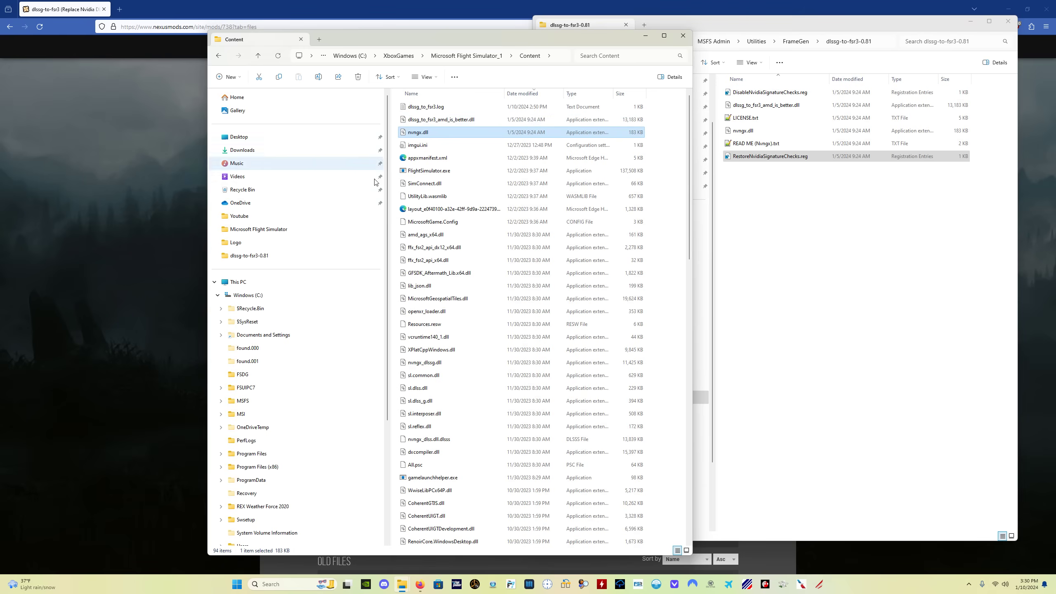
scroll(333, 311, down, 5)
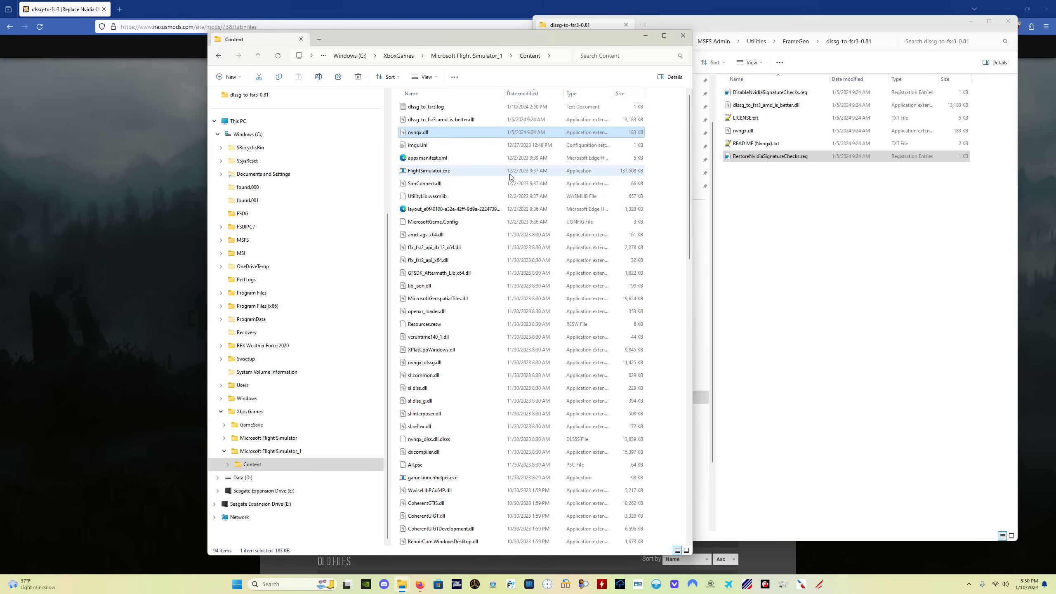
click(450, 122)
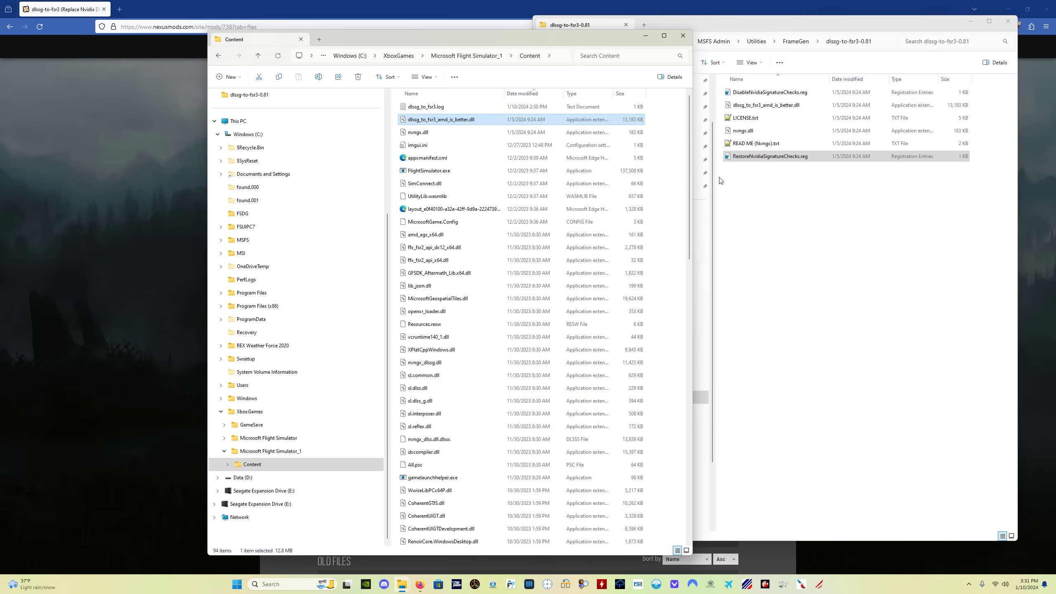
key(shift+Down)
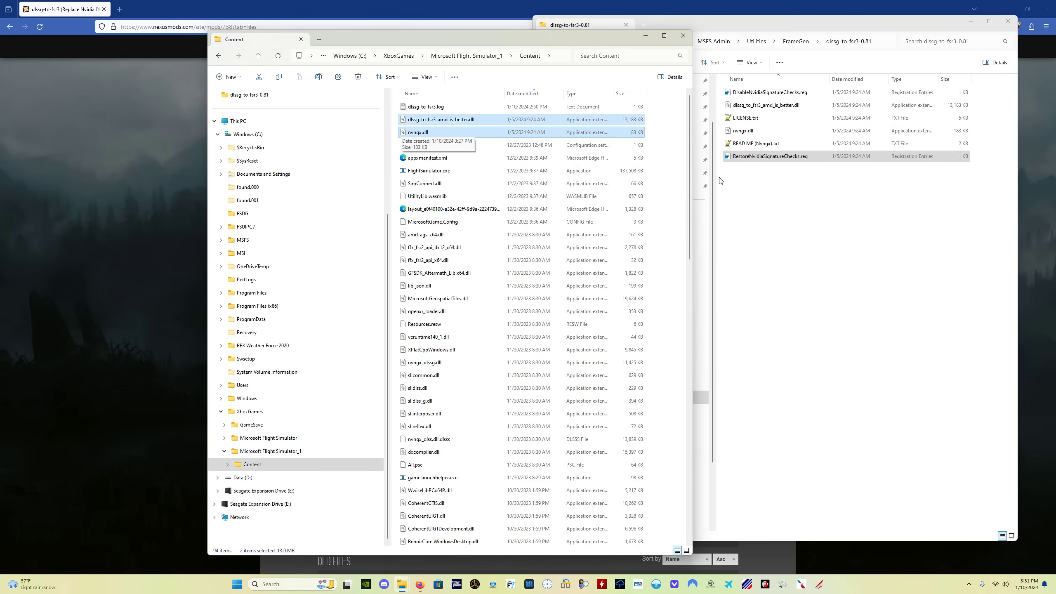
key(Delete)
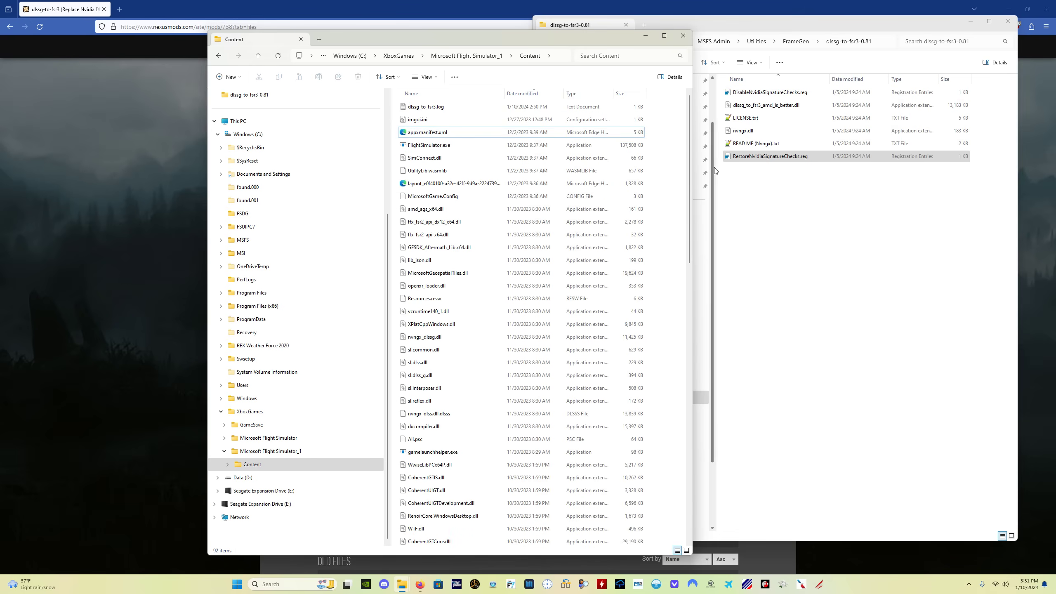
Open the dll_version folder of dlssg-to-fsr3-0.90 (Universal) beside the Content folder window and check its READ ME.txt.
click(887, 294)
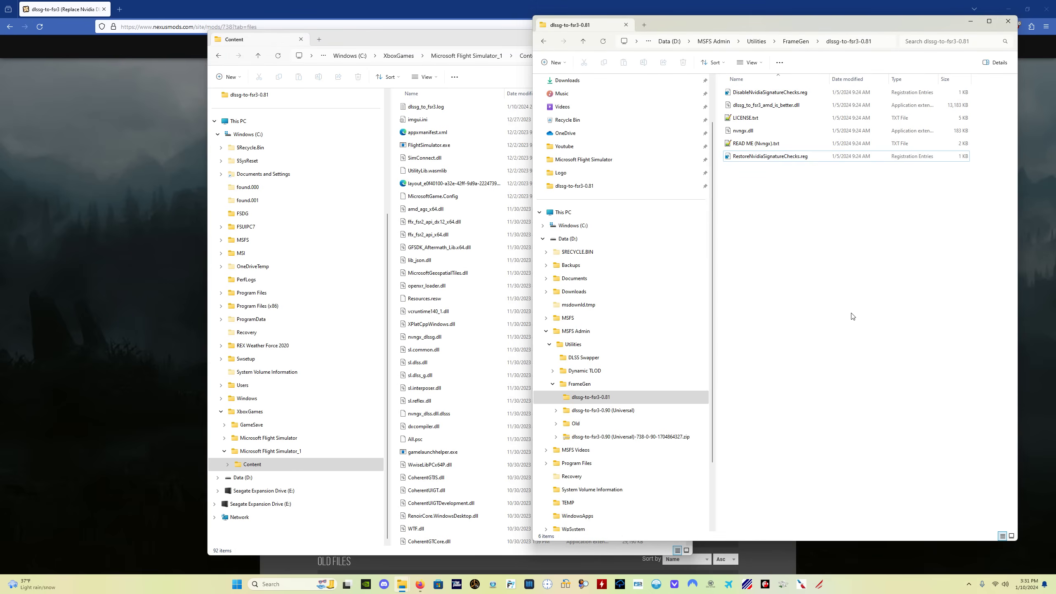
click(633, 384)
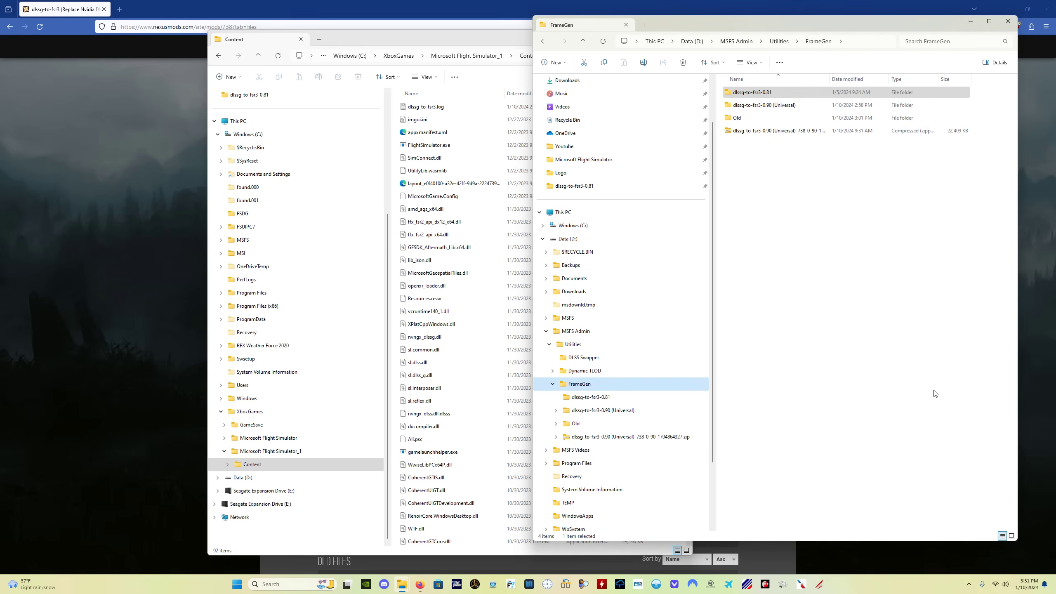
double_click(770, 106)
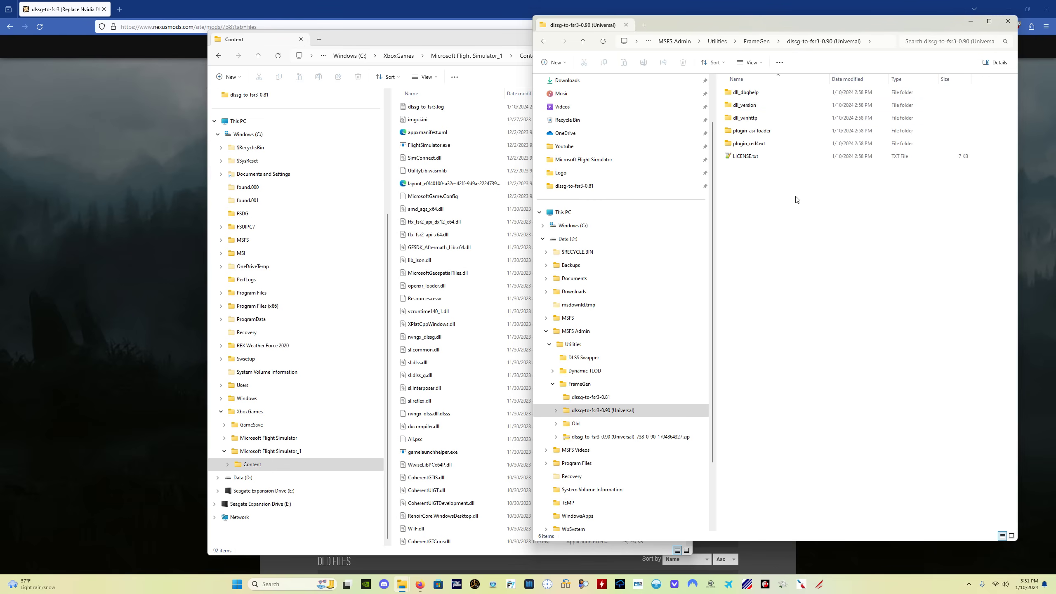
drag(806, 29, 669, 33)
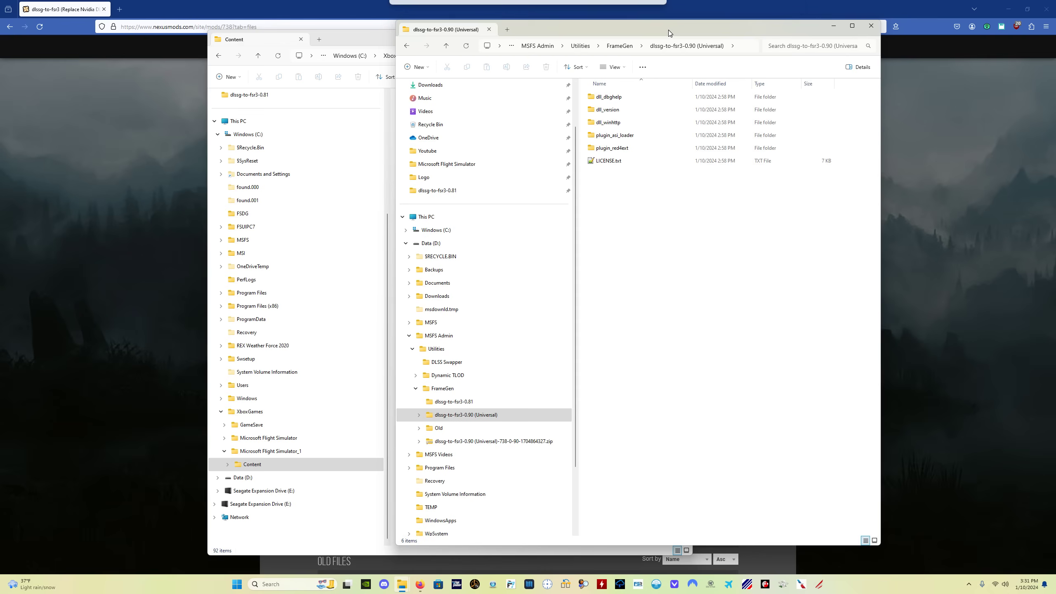
click(622, 110)
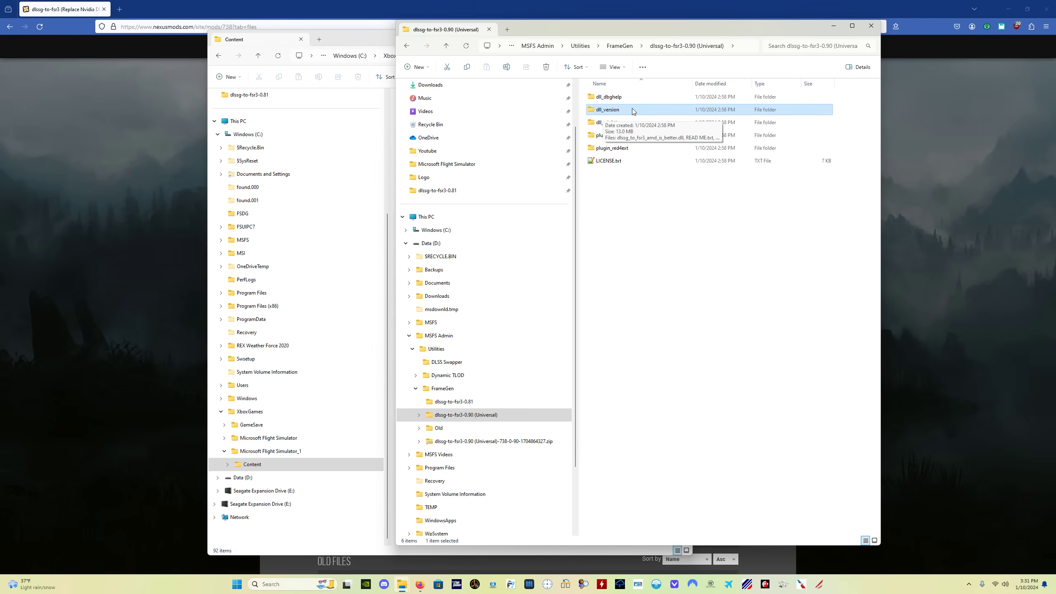
double_click(633, 110)
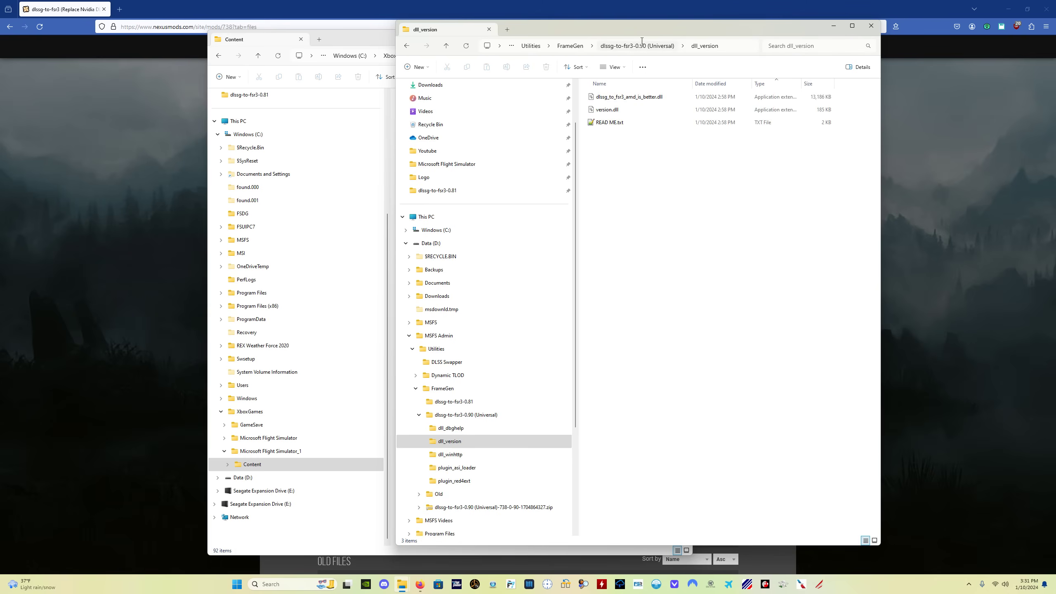
drag(637, 25, 736, 30)
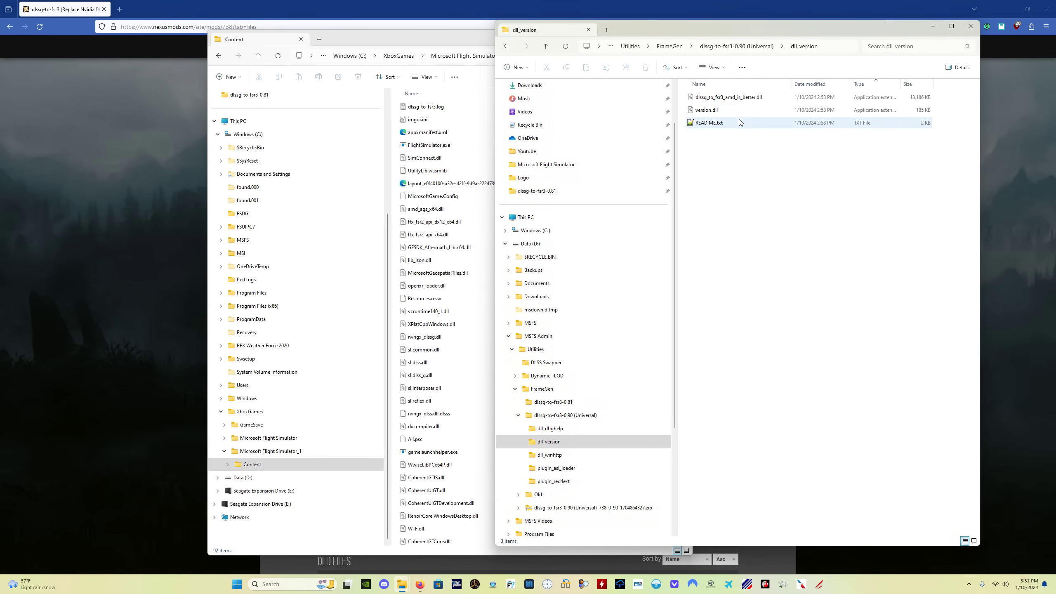
double_click(708, 122)
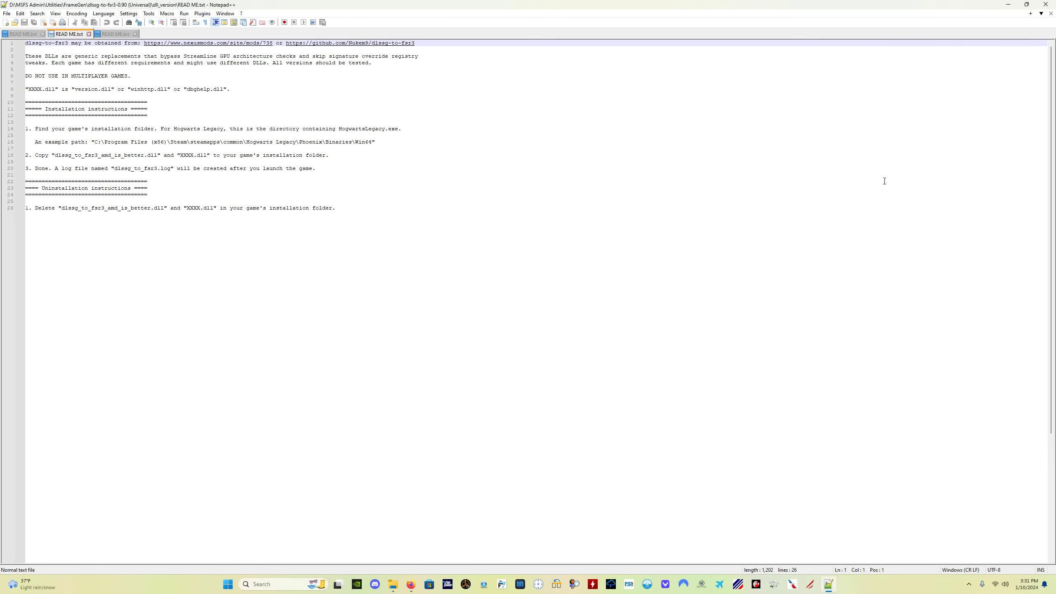
click(1053, 5)
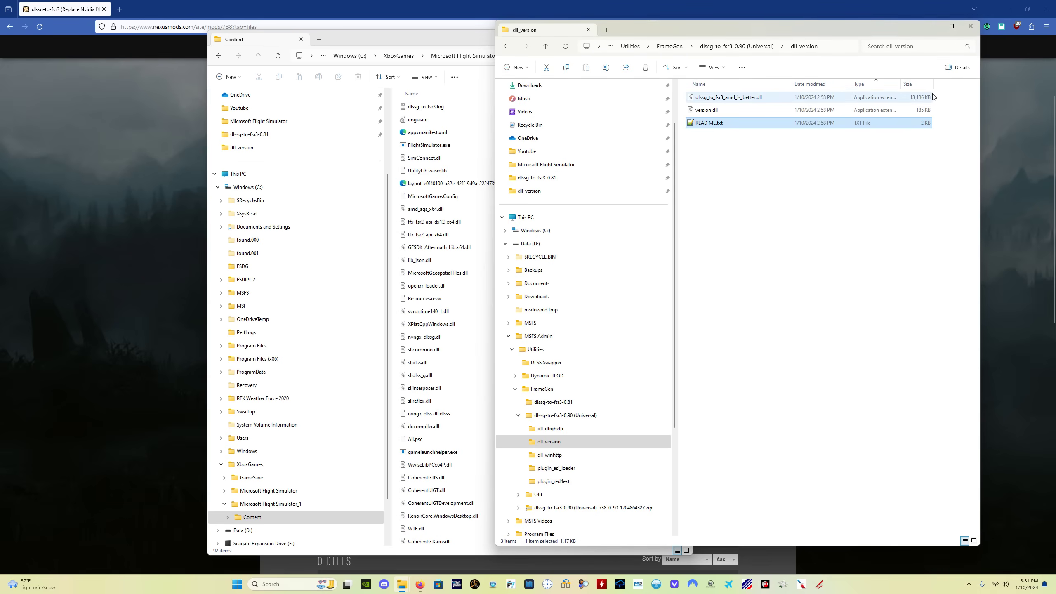
Copy dlssg_to_fsr3_amd_is_better.dll and version.dll from dll_version into the Microsoft Flight Simulator_1 Content folder.
drag(944, 98, 809, 109)
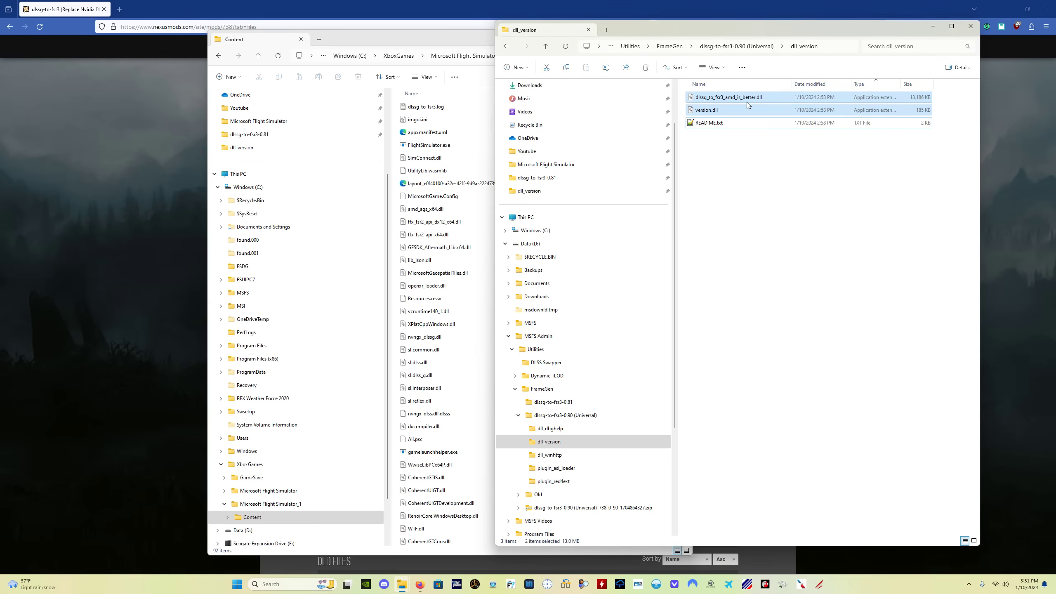
drag(743, 100, 437, 146)
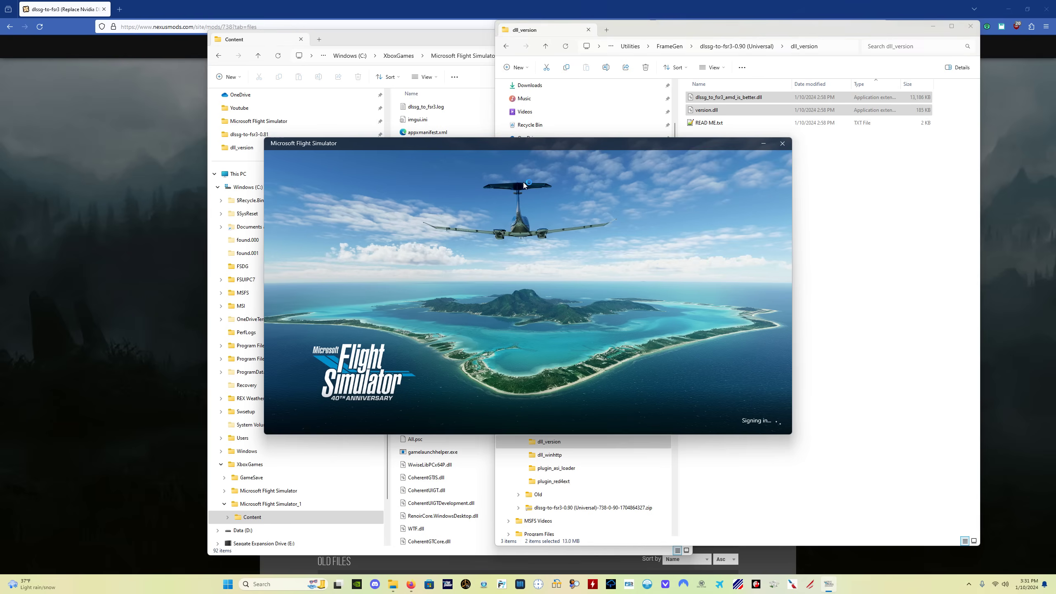
click(782, 143)
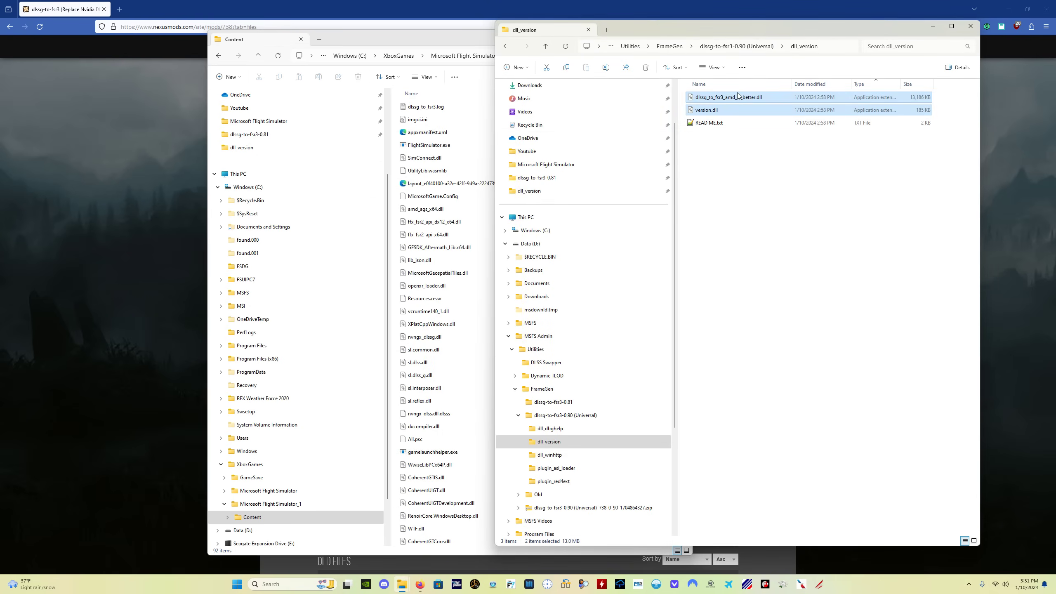
drag(741, 99, 459, 120)
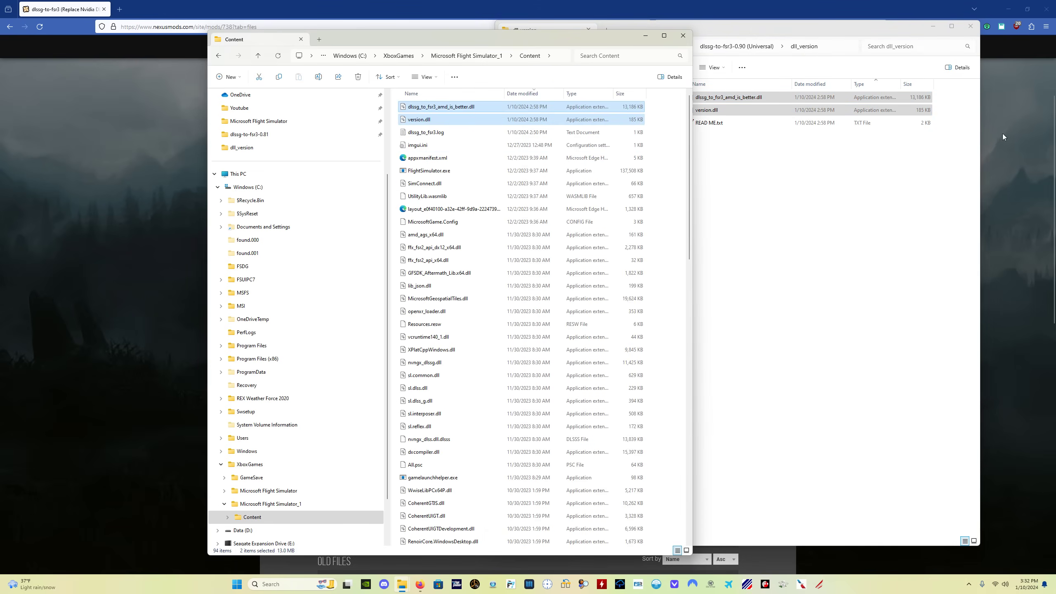